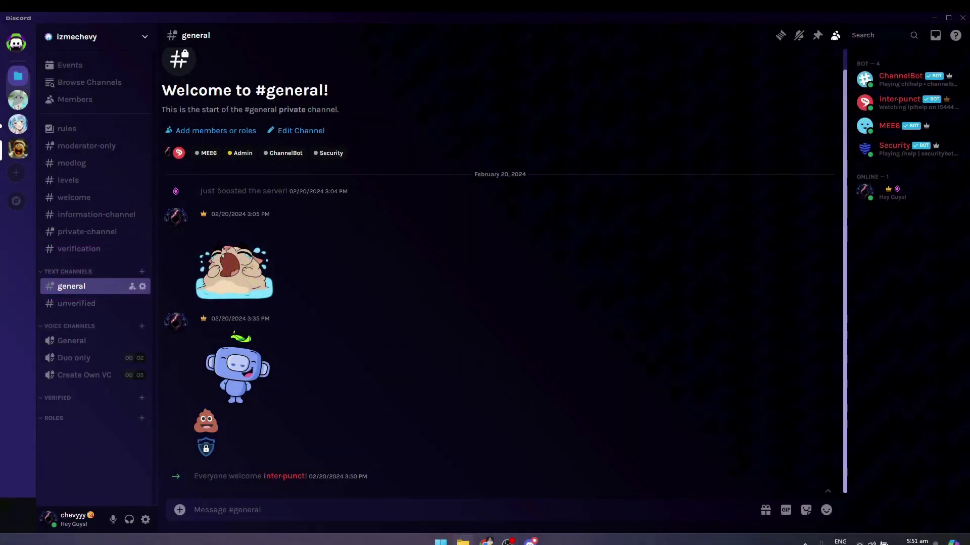
# Bring up the Valorant videos folder, pick out the clip "Valorant 2024.03.05 - 04.39.09.09.DVR.mp4", and move the folder window out of view.
pyautogui.moveTo(30, 121); pyautogui.dragTo(662, 71)
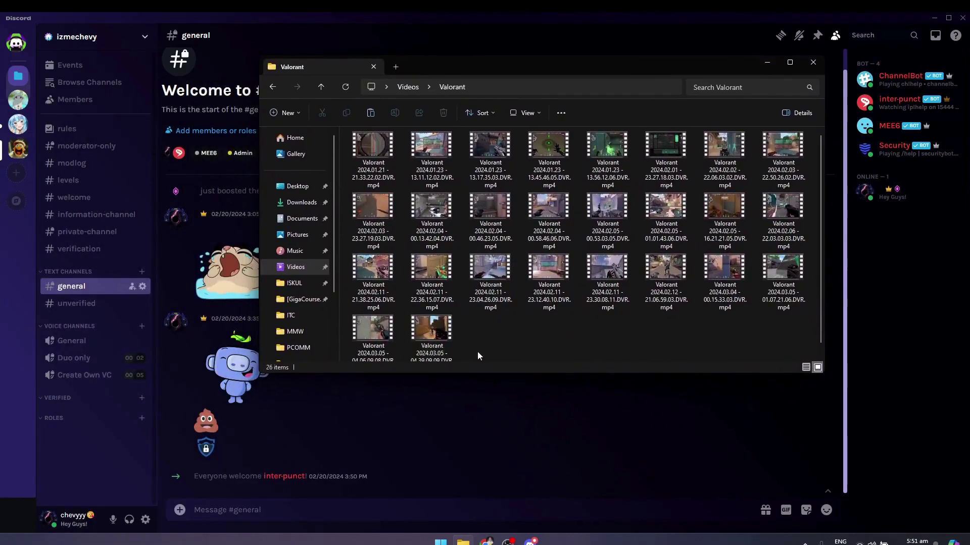
pyautogui.click(432, 325)
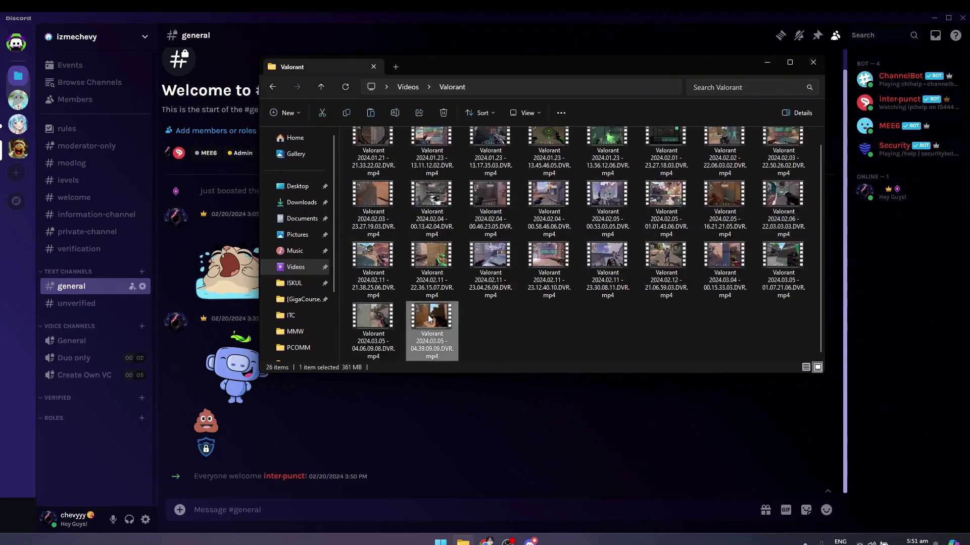
pyautogui.moveTo(432, 318); pyautogui.dragTo(455, 368)
pyautogui.moveTo(431, 329); pyautogui.dragTo(452, 325)
pyautogui.moveTo(485, 71); pyautogui.dragTo(30, 252)
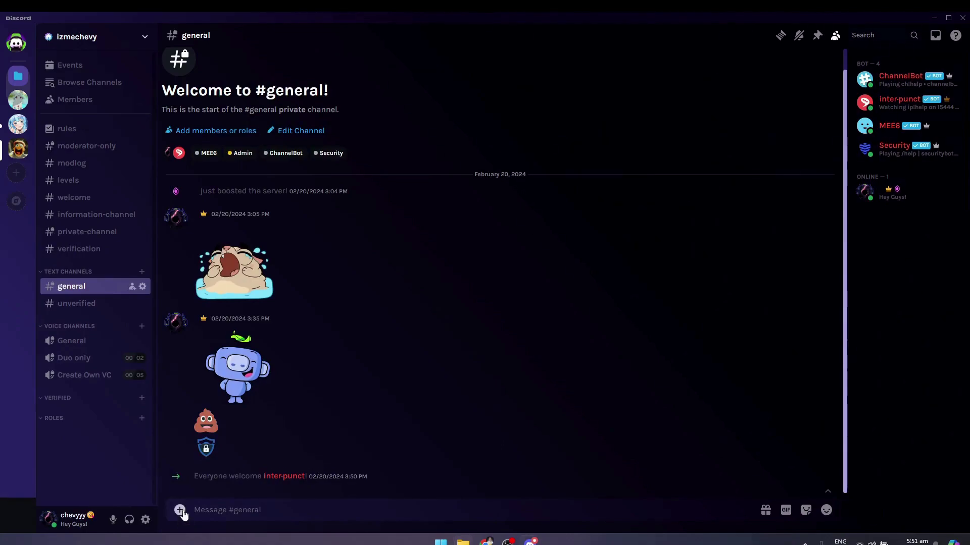
pyautogui.click(180, 510)
pyautogui.click(223, 443)
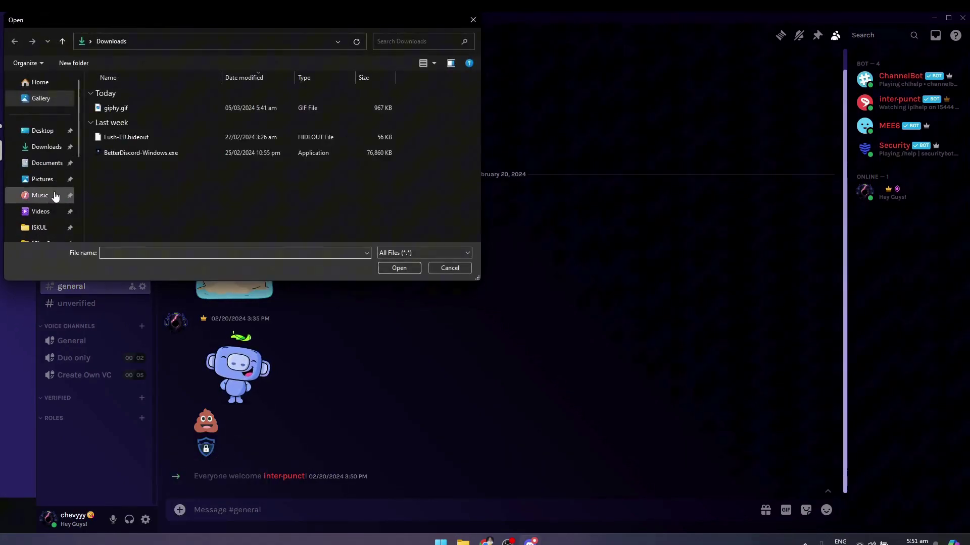
pyautogui.press('Escape')
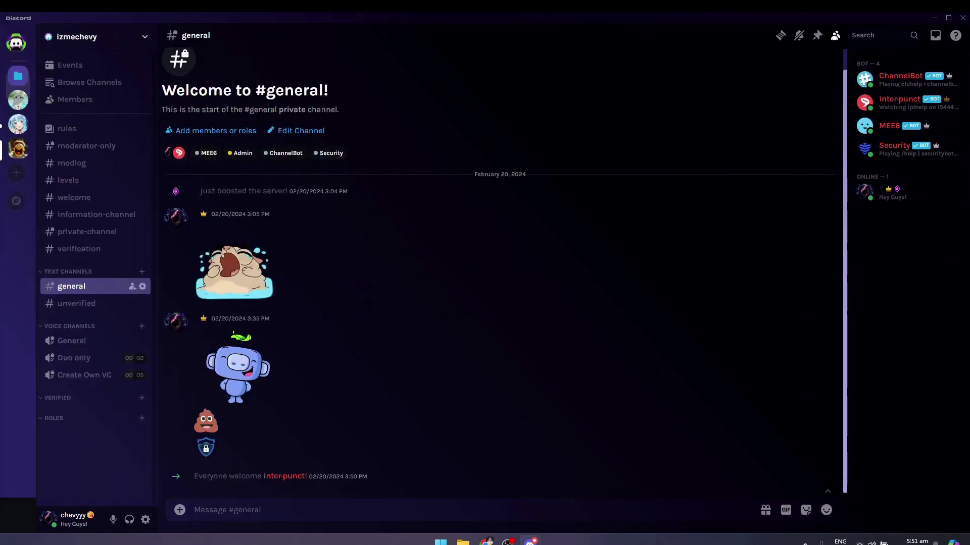
pyautogui.press('super+e')
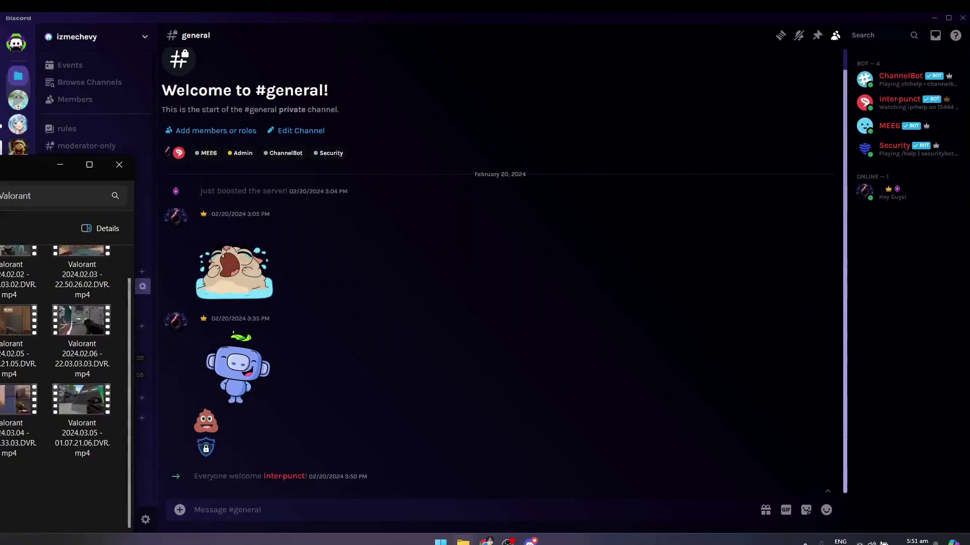
pyautogui.moveTo(704, 64); pyautogui.dragTo(0, 151)
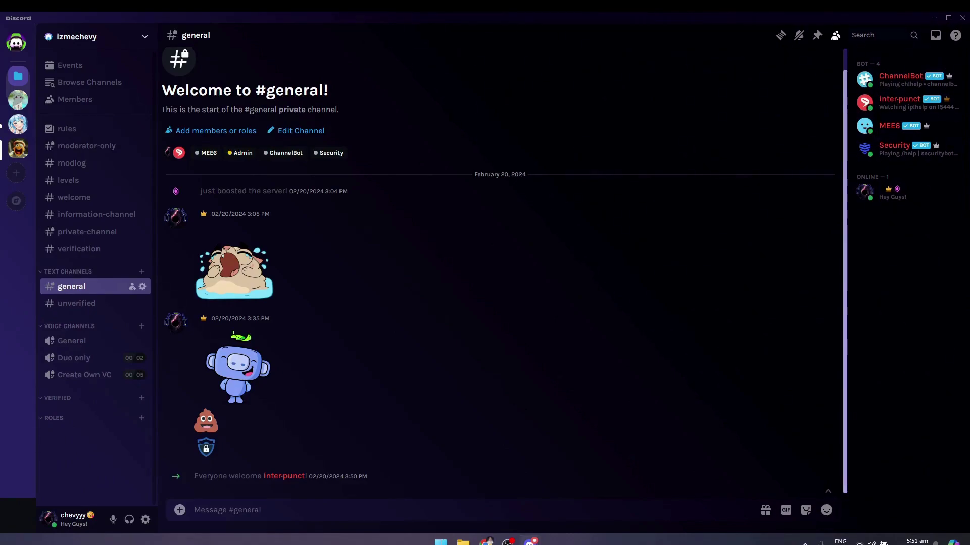
# Upload "Valorant 2024.03.05 - 04.39.09.09.DVR.mp4" from the Videos > Valorant folder and send it to the general channel.
pyautogui.hotkey('ctrl', 'shift', 'u')
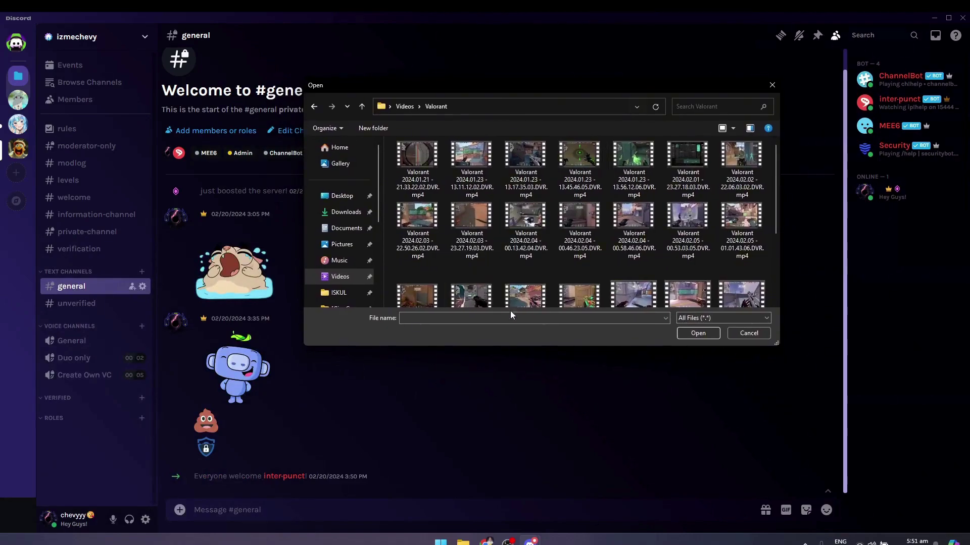
pyautogui.scroll(-3, 566, 278)
pyautogui.click(639, 274)
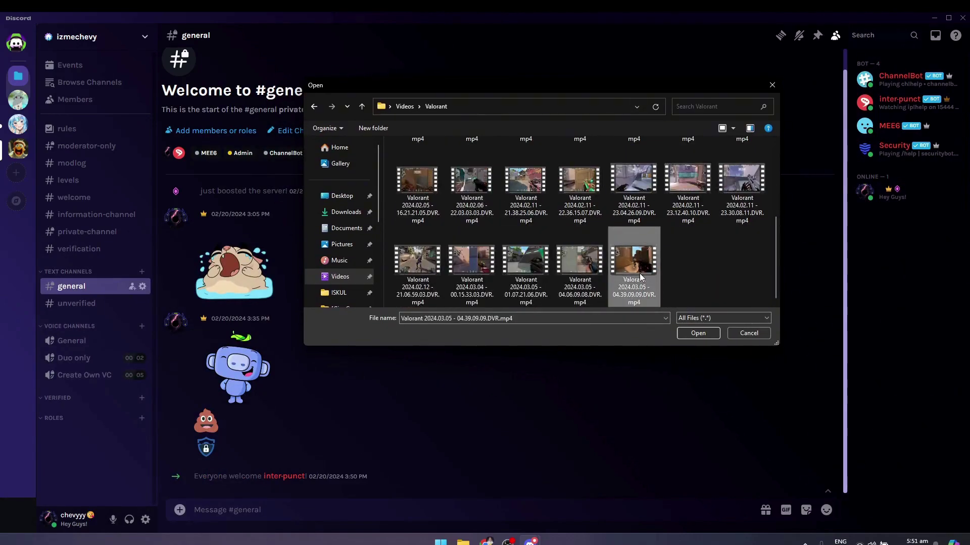
pyautogui.click(708, 334)
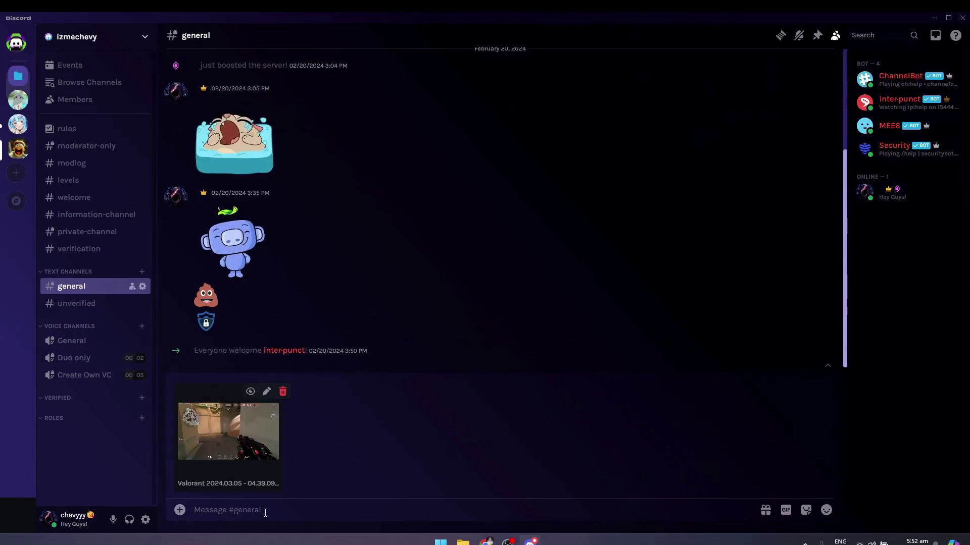
pyautogui.press('Return')
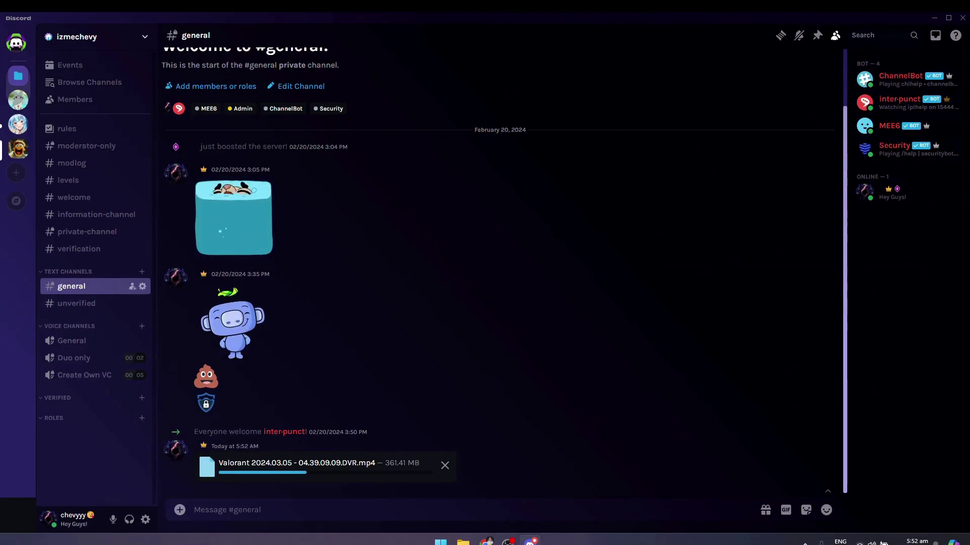
# Switch to Chrome, search for "handbrake", and download the Windows x64 64-bit version from the HandBrake downloads page.
pyautogui.hotkey('alt', 'Tab')
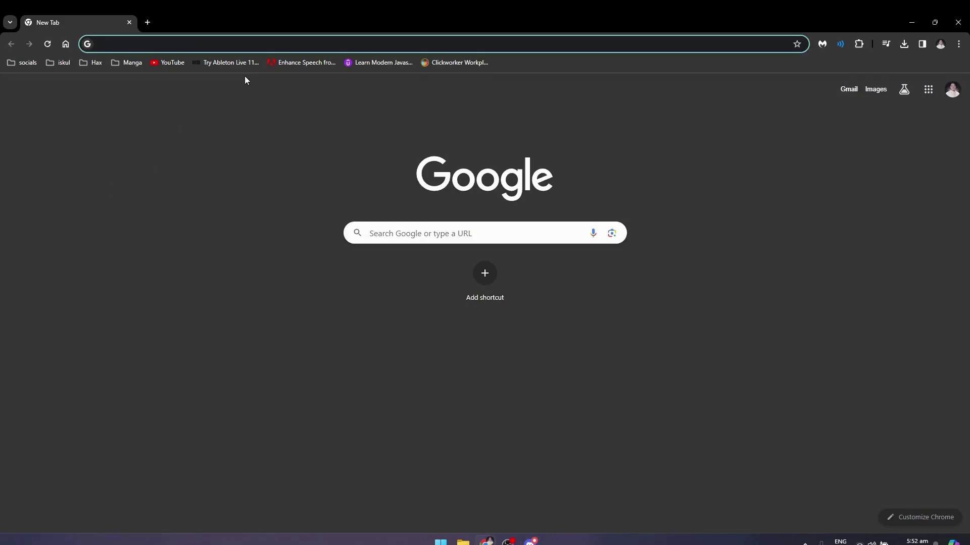
pyautogui.write('handbrake')
pyautogui.press('Return')
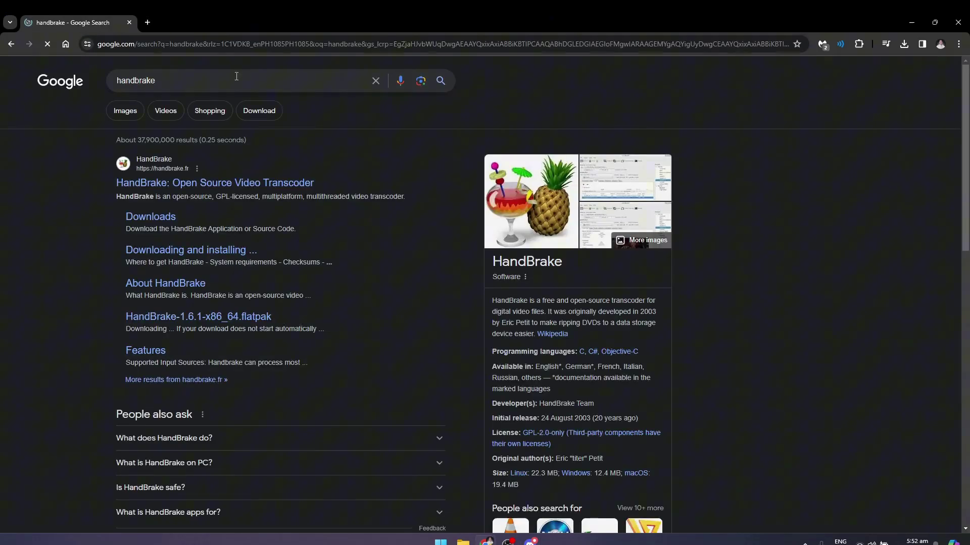
pyautogui.click(162, 220)
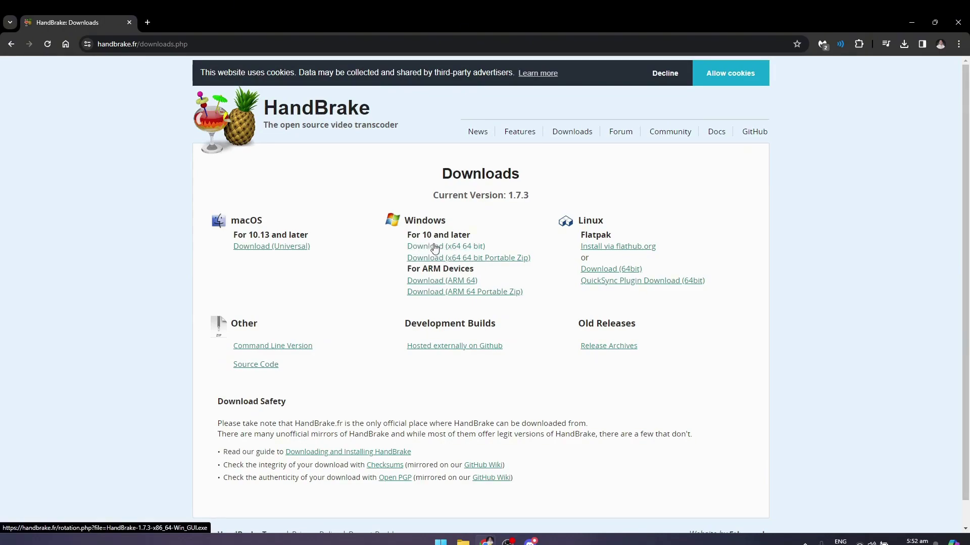
pyautogui.click(433, 247)
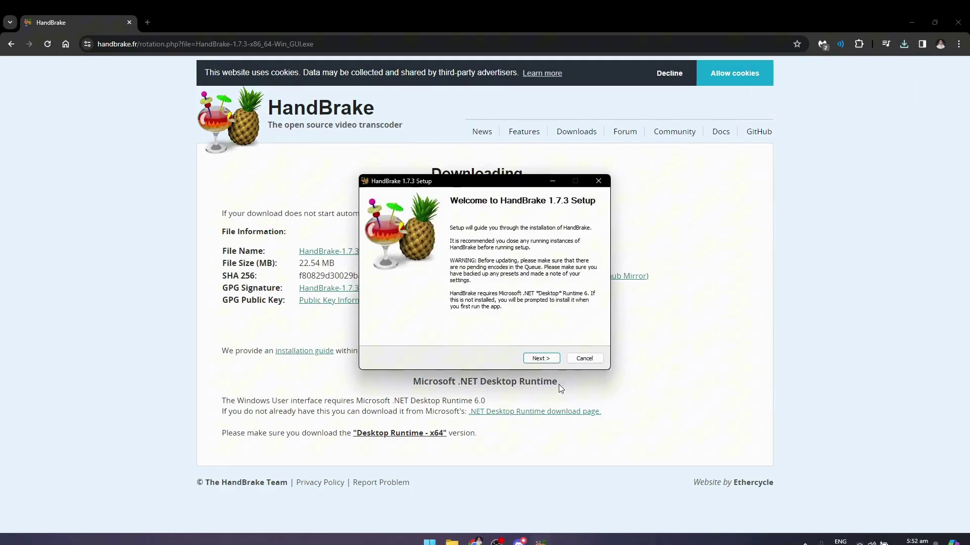
# Install HandBrake 1.7.3 in C:\Program Files\HandBrake without a desktop shortcut and finish the setup.
pyautogui.click(541, 358)
pyautogui.click(540, 359)
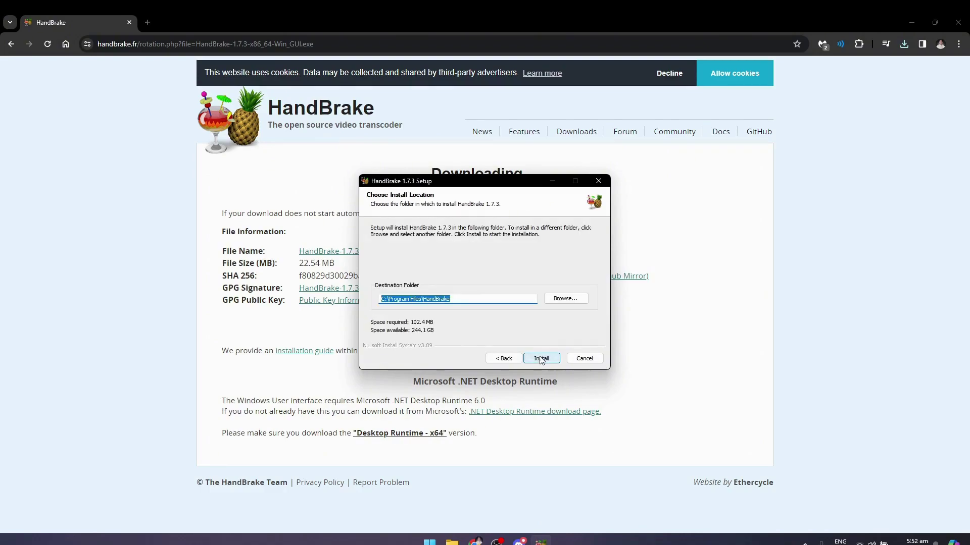
pyautogui.click(539, 359)
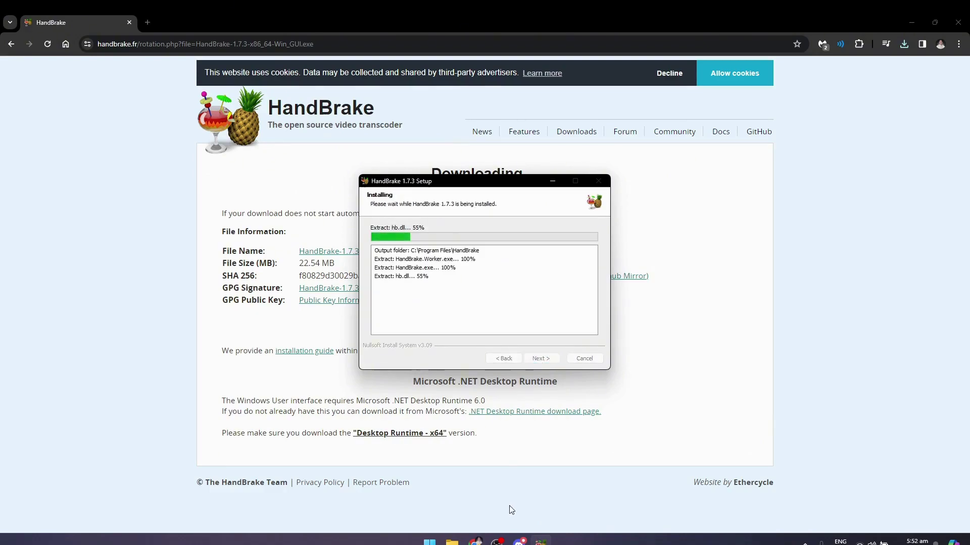
pyautogui.click(521, 539)
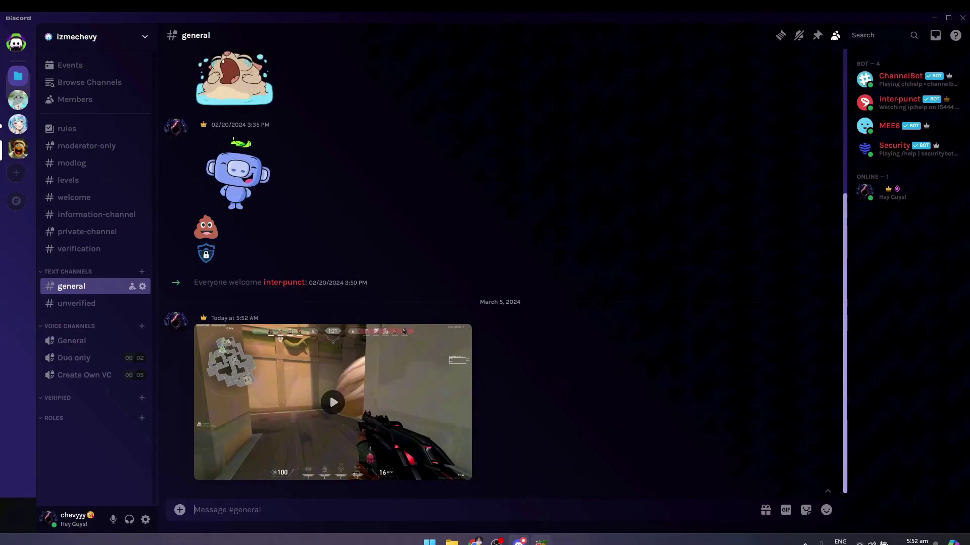
pyautogui.hotkey('alt', 'Tab')
pyautogui.click(454, 265)
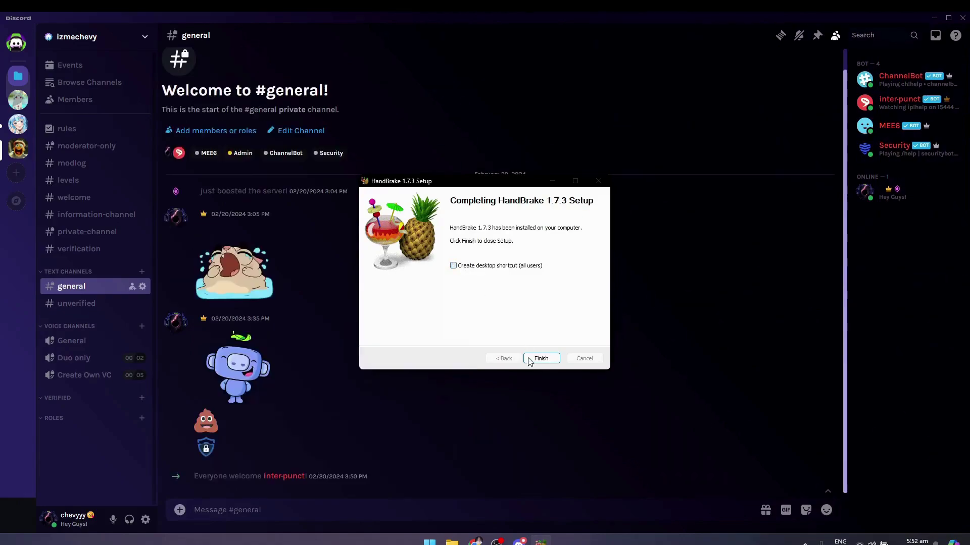
pyautogui.click(540, 358)
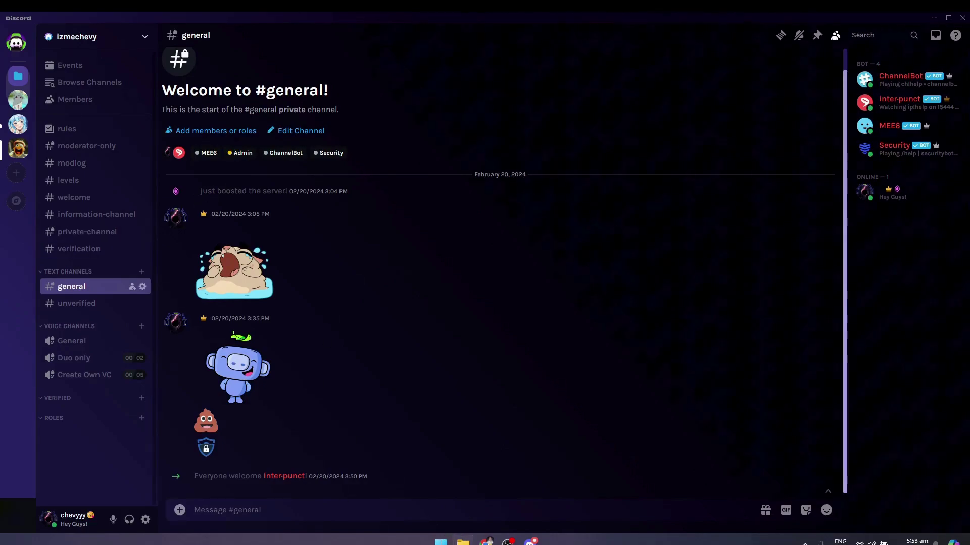
# Find HandBrake with the Windows search and start it.
pyautogui.press('super')
pyautogui.write('han')
pyautogui.click(400, 263)
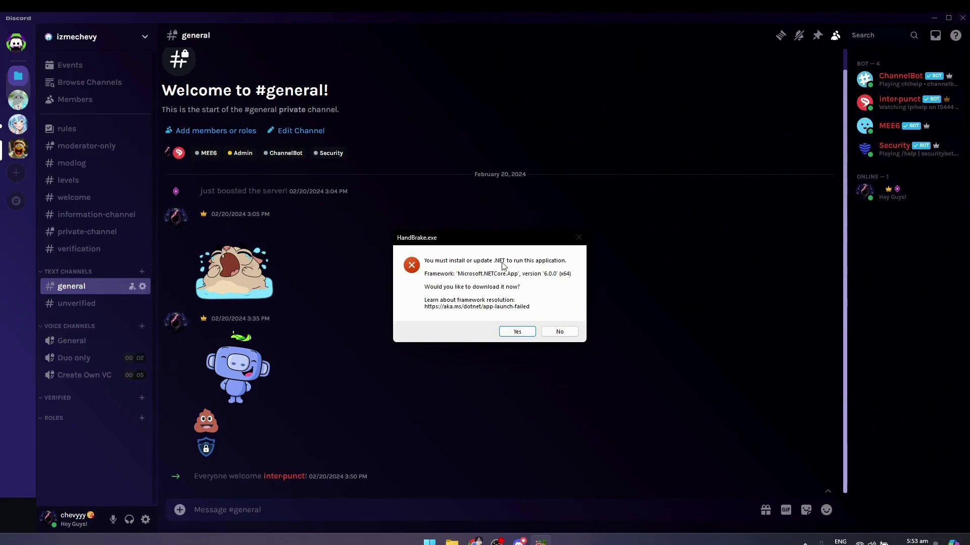
# Download the .NET 6.0 Desktop Runtime (v6.0.27) Windows x64 installer that HandBrake requires and install it.
pyautogui.click(526, 331)
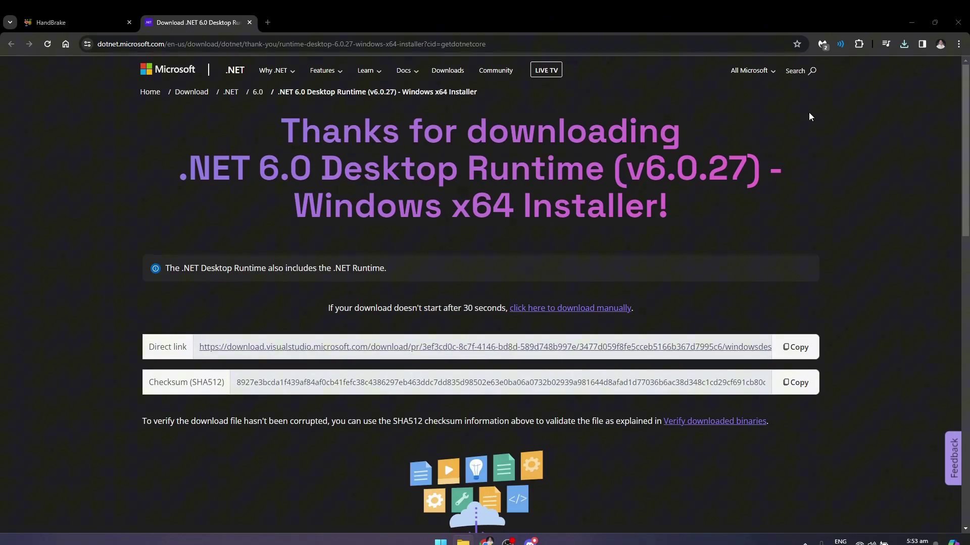
pyautogui.click(903, 45)
pyautogui.click(906, 45)
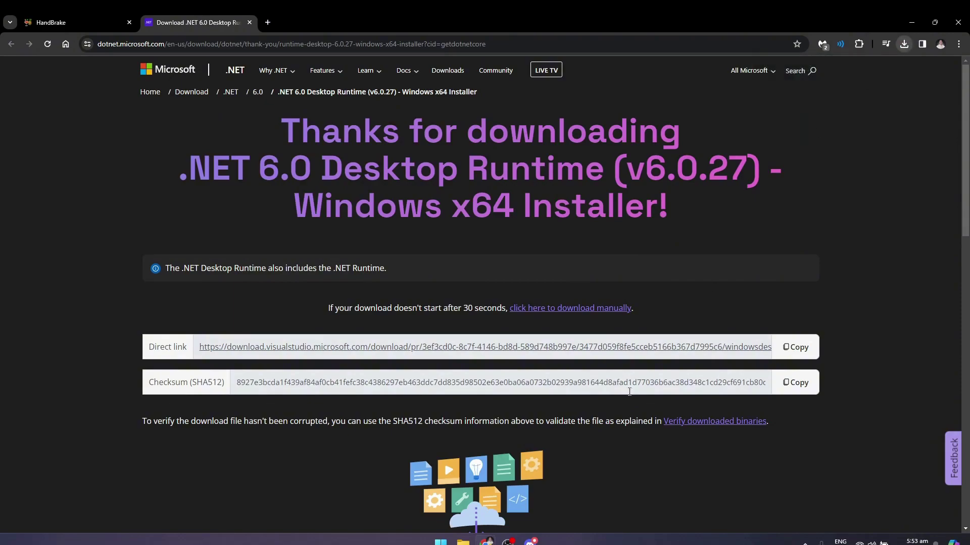
pyautogui.click(607, 312)
pyautogui.click(904, 44)
pyautogui.click(903, 44)
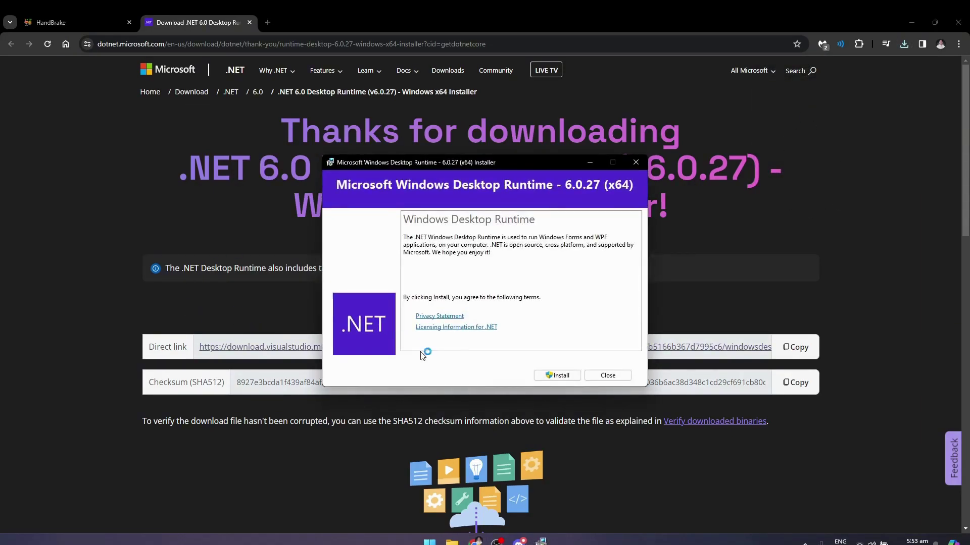
pyautogui.click(565, 374)
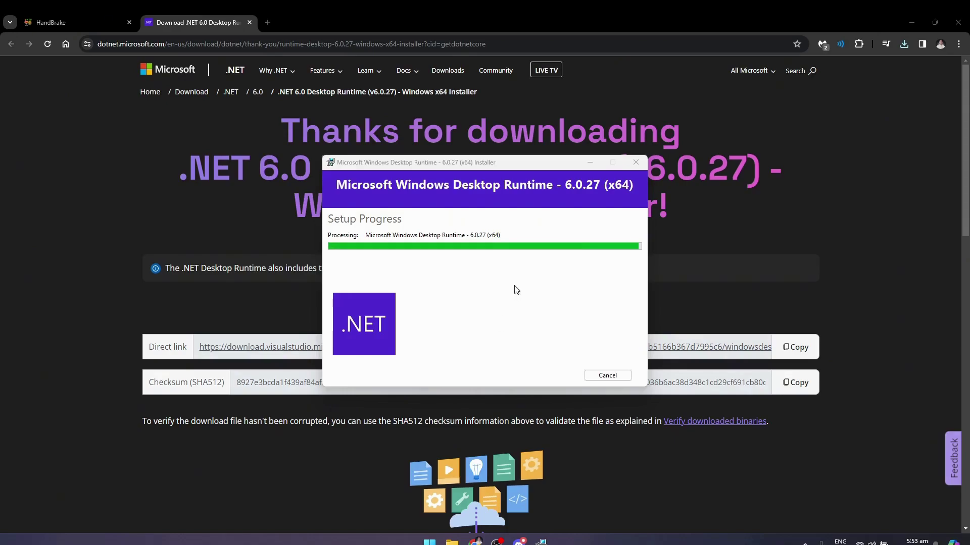
pyautogui.click(607, 376)
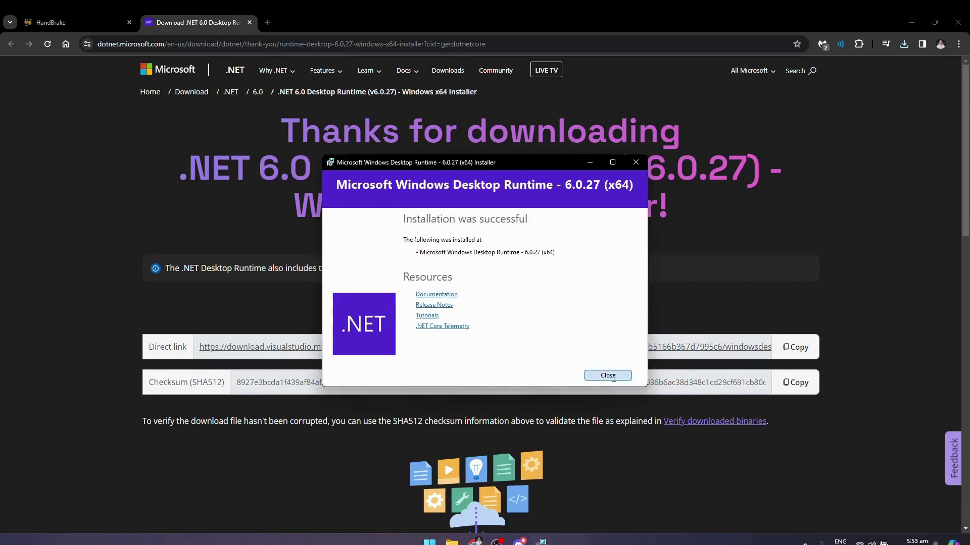
# Start HandBrake again and load the "Valorant 2024.03.05 - 04.39.09.09.DVR" clip from the videos folder as its source.
pyautogui.press('super')
pyautogui.write('hand')
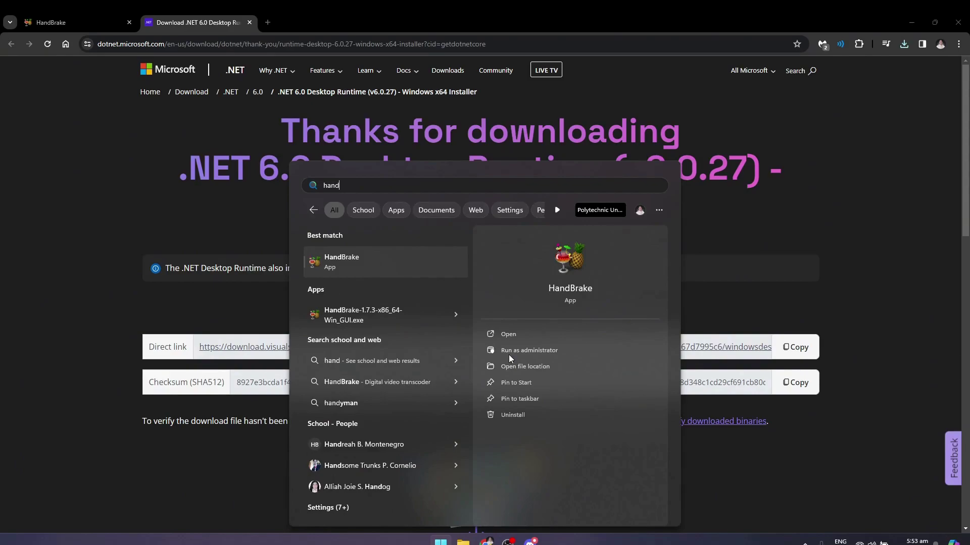
pyautogui.click(372, 260)
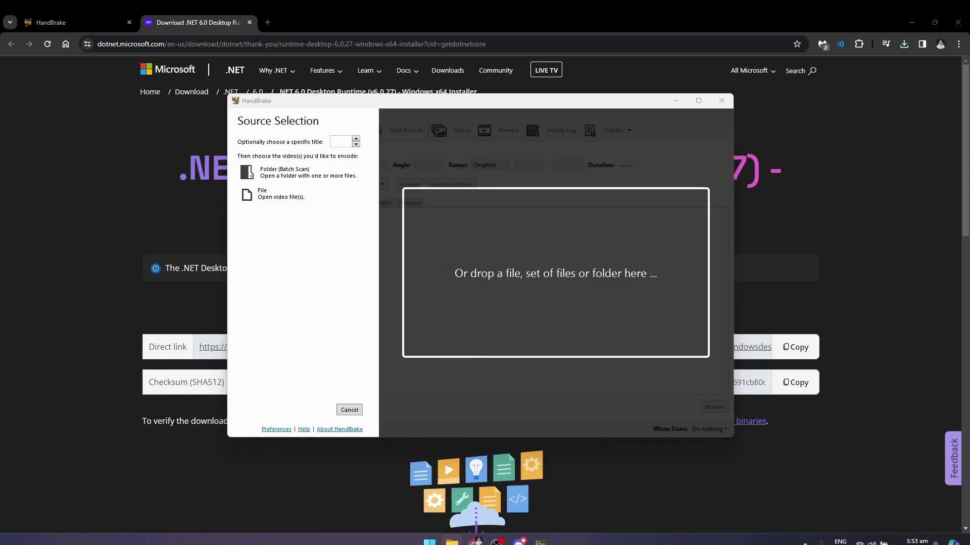
pyautogui.hotkey('alt', 'Tab')
pyautogui.moveTo(455, 124); pyautogui.dragTo(193, 60)
pyautogui.moveTo(218, 328); pyautogui.dragTo(627, 324)
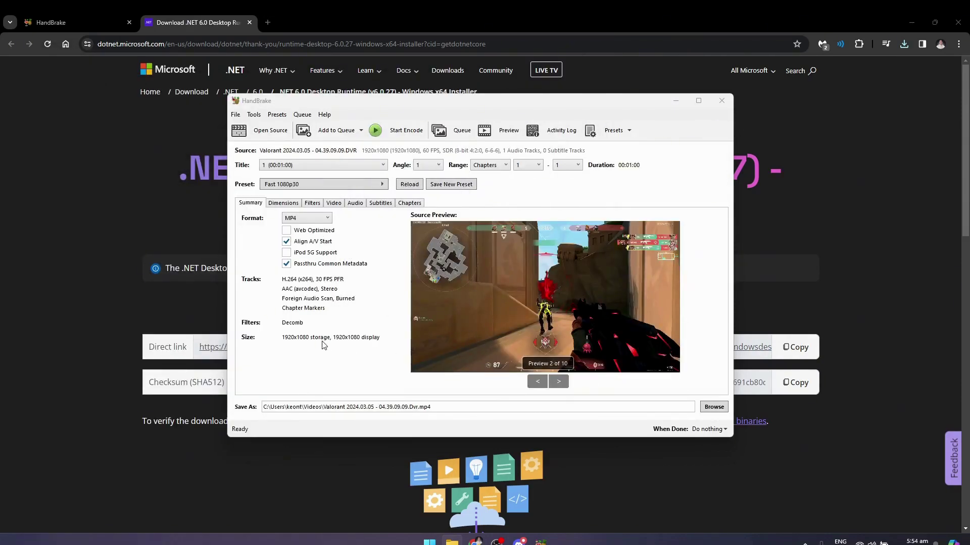
# Enable Web Optimized for the MP4 output and set the video framerate to Same as source.
pyautogui.click(286, 230)
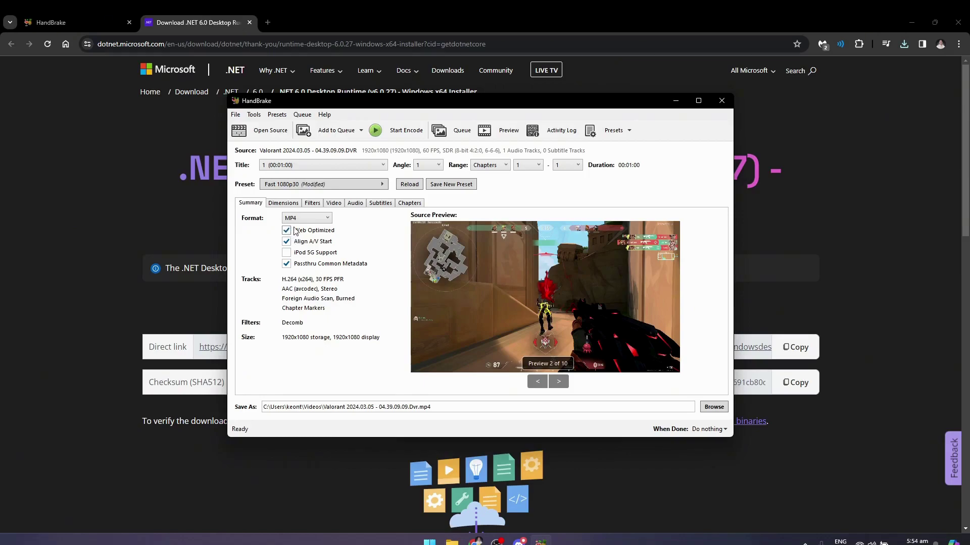
pyautogui.click(334, 203)
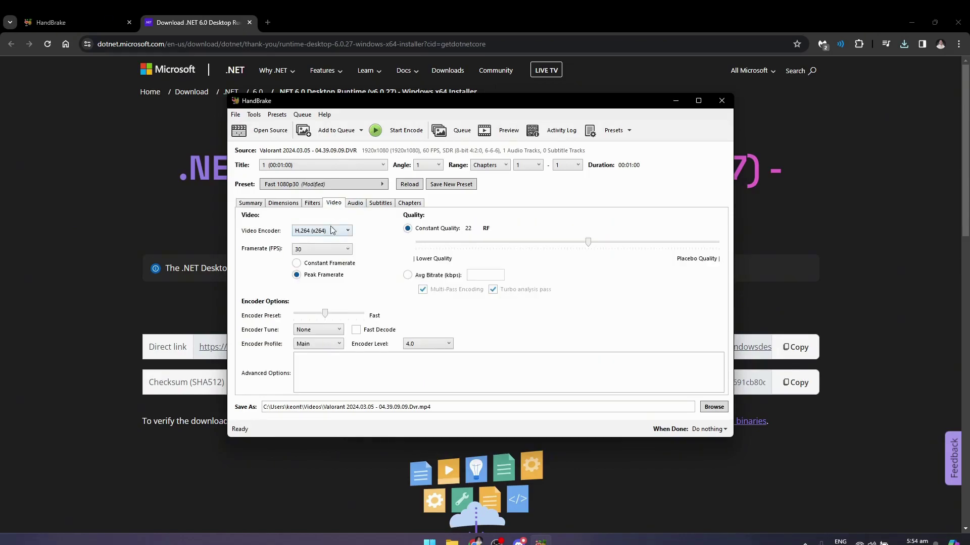
pyautogui.click(319, 249)
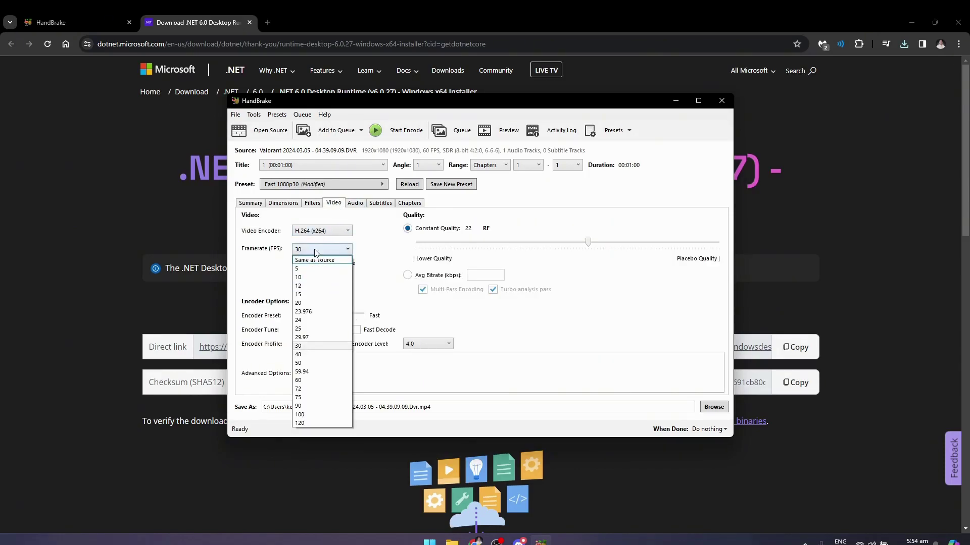
pyautogui.click(331, 261)
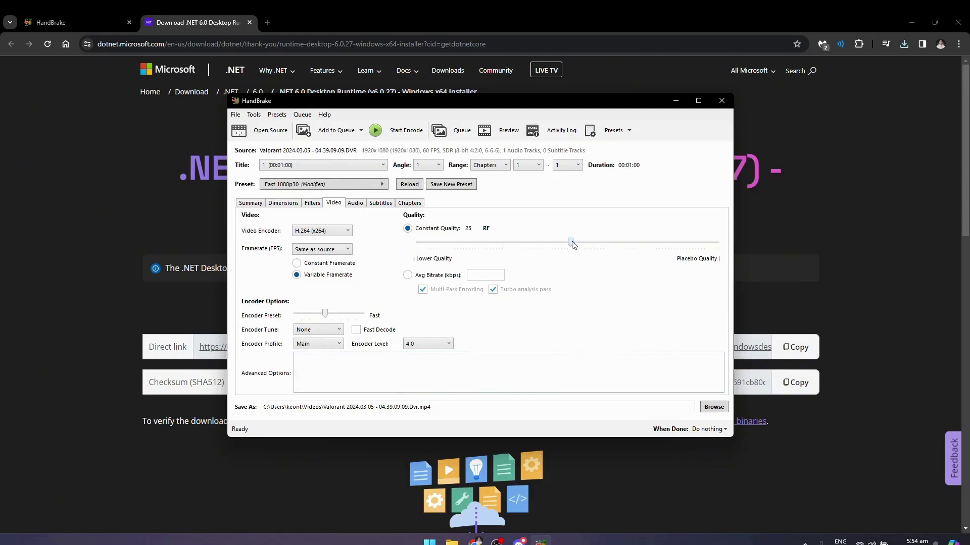
# Set the constant quality to RF 26 and encode the video.
pyautogui.moveTo(579, 243); pyautogui.dragTo(568, 247)
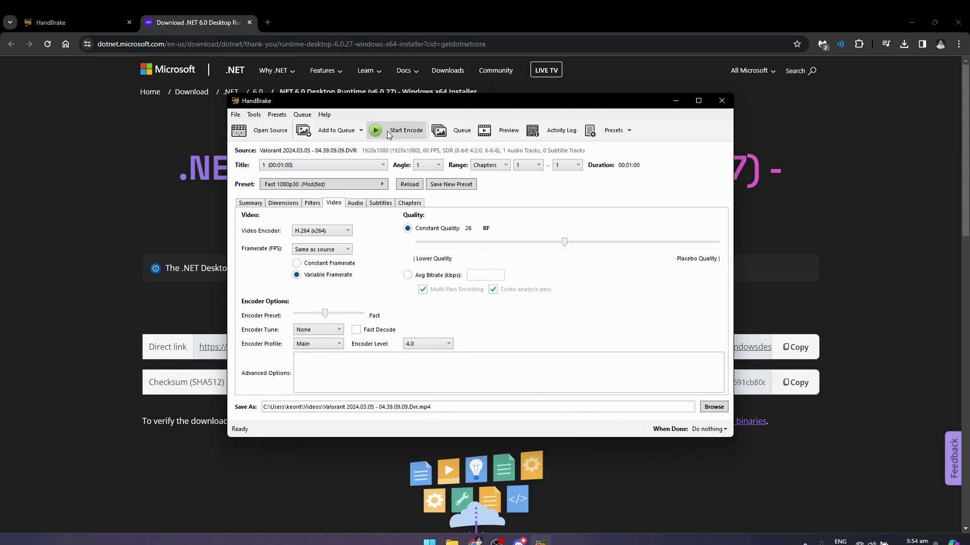
pyautogui.click(389, 134)
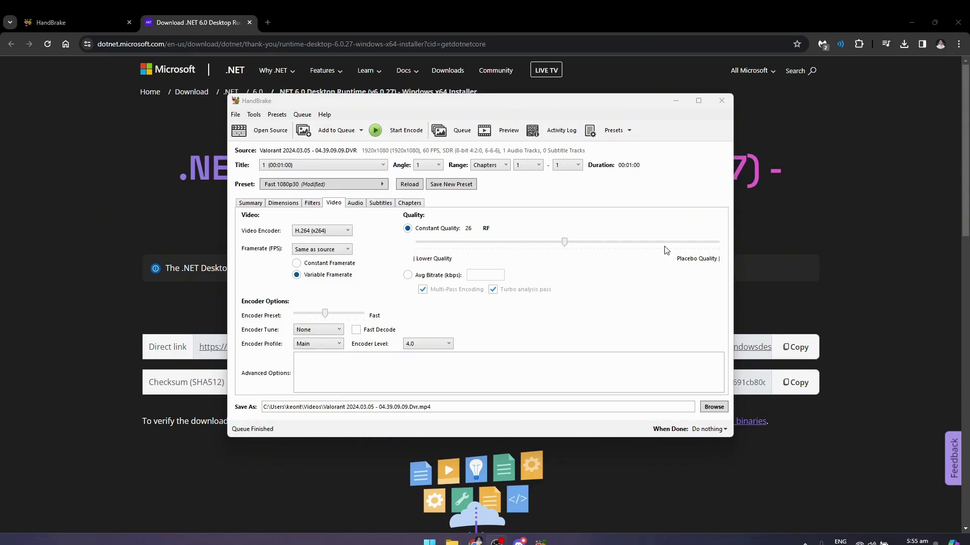
# Check the destination folder of the encoded MP4 in the Save As dialog without changing it.
pyautogui.click(713, 407)
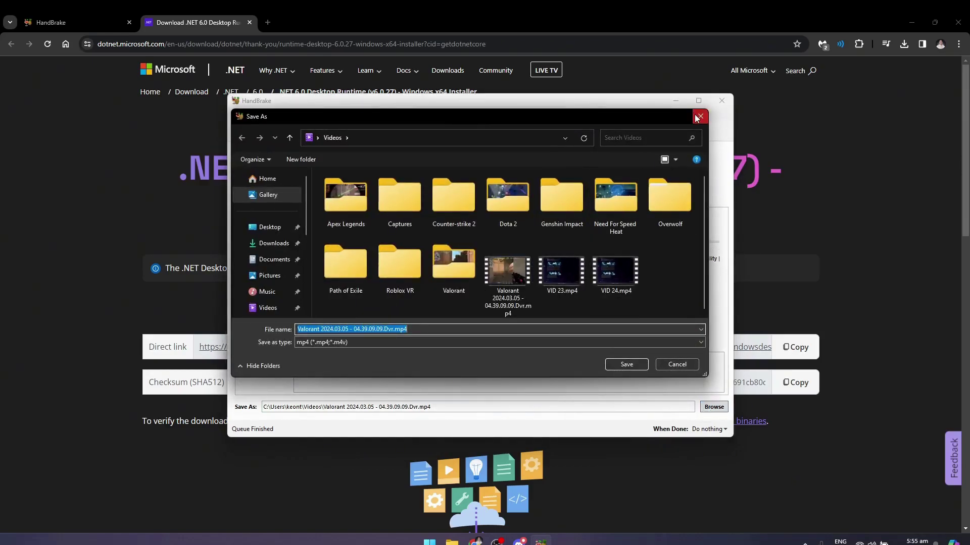
pyautogui.click(699, 116)
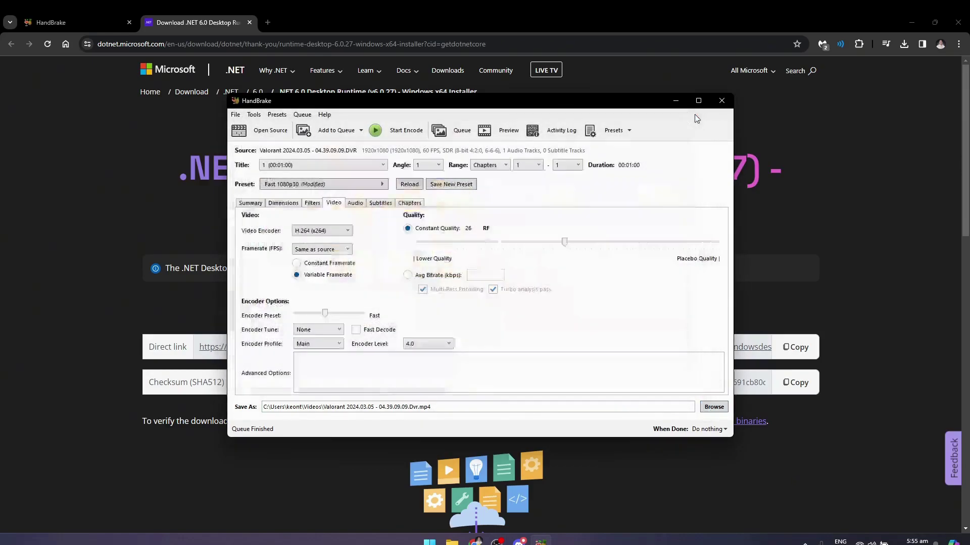
pyautogui.click(714, 407)
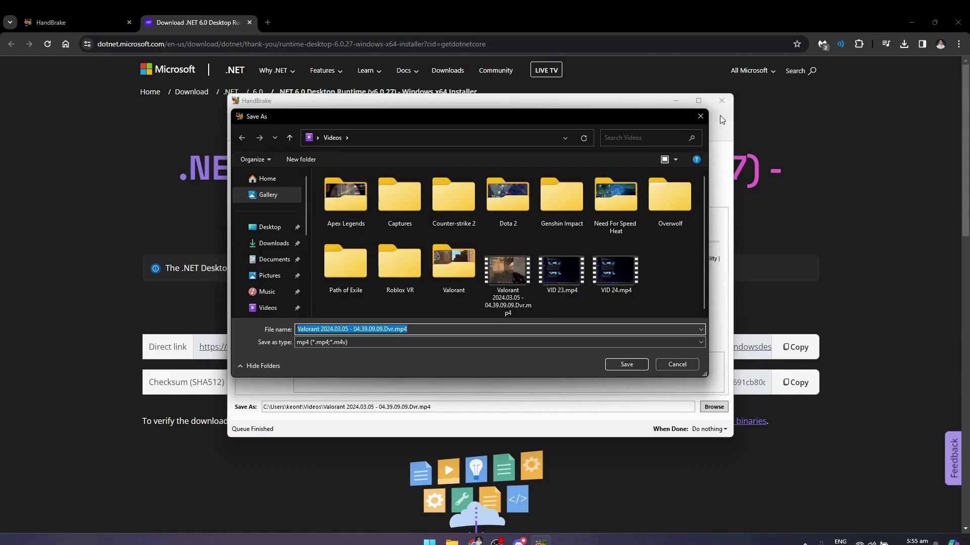
pyautogui.click(695, 117)
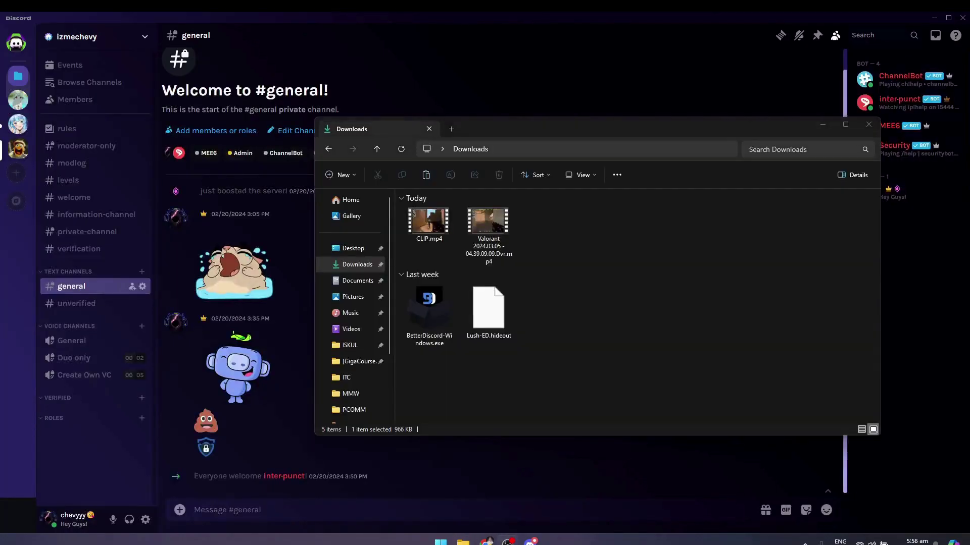
# Check the file size of the original CLIP.mp4 from the Downloads folder in its file properties.
pyautogui.click(440, 225)
pyautogui.rightClick(440, 225)
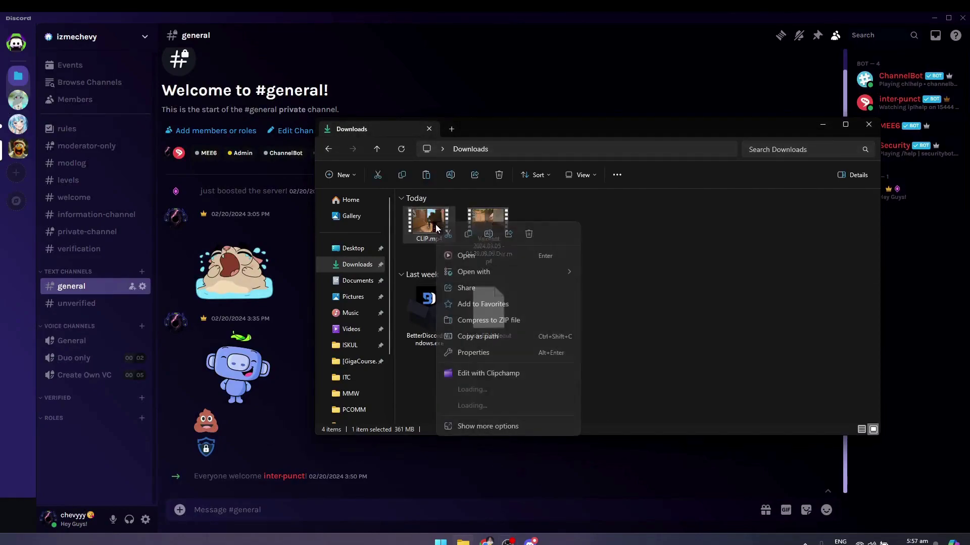
pyautogui.click(480, 353)
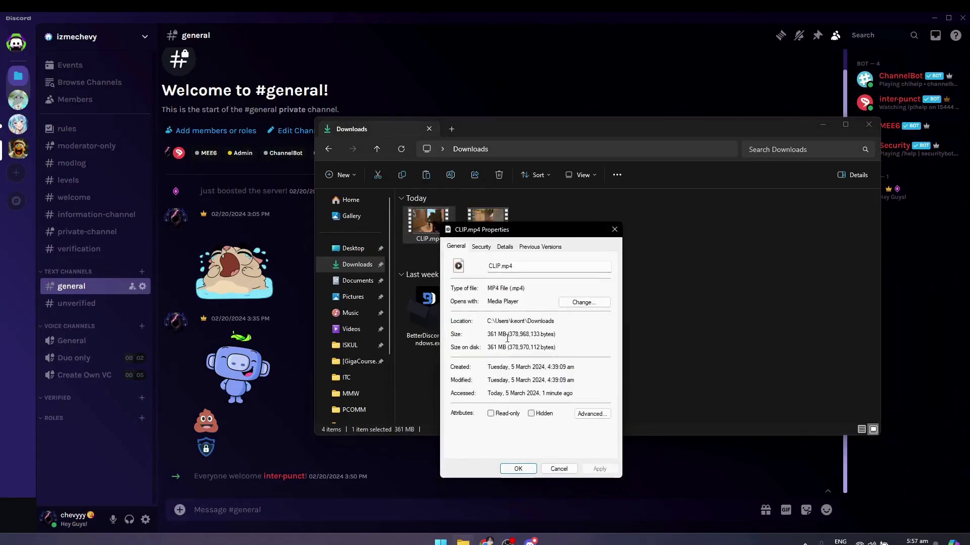
pyautogui.click(518, 468)
# Check the file size of the compressed "Valorant 2024.03.05 - 04.39.09.09.Dvr.mp4" from the Downloads folder in its file properties.
pyautogui.click(490, 241)
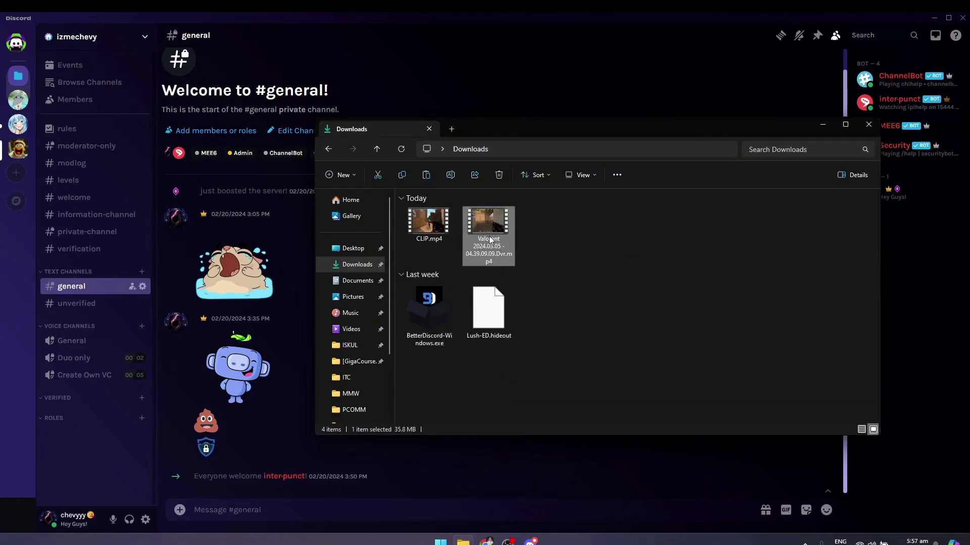
pyautogui.rightClick(489, 240)
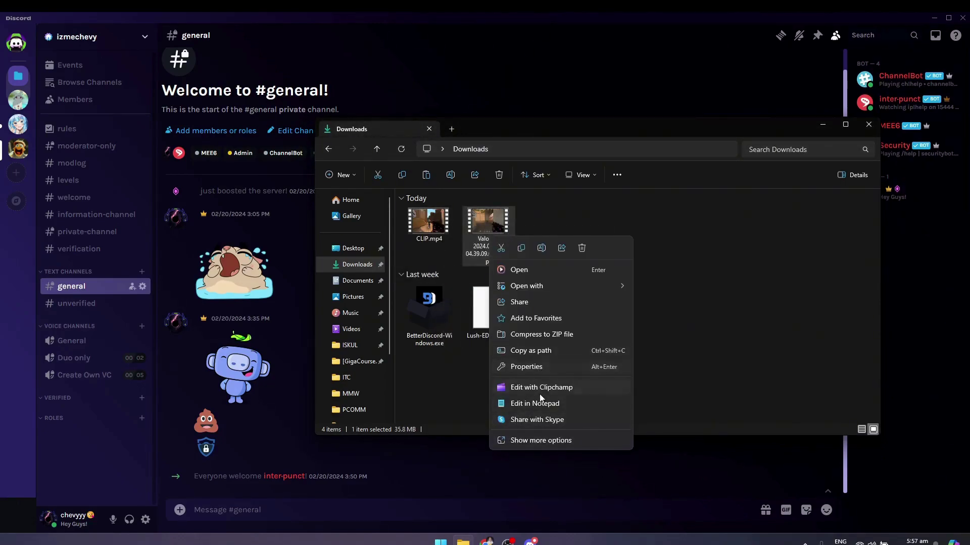
pyautogui.click(537, 367)
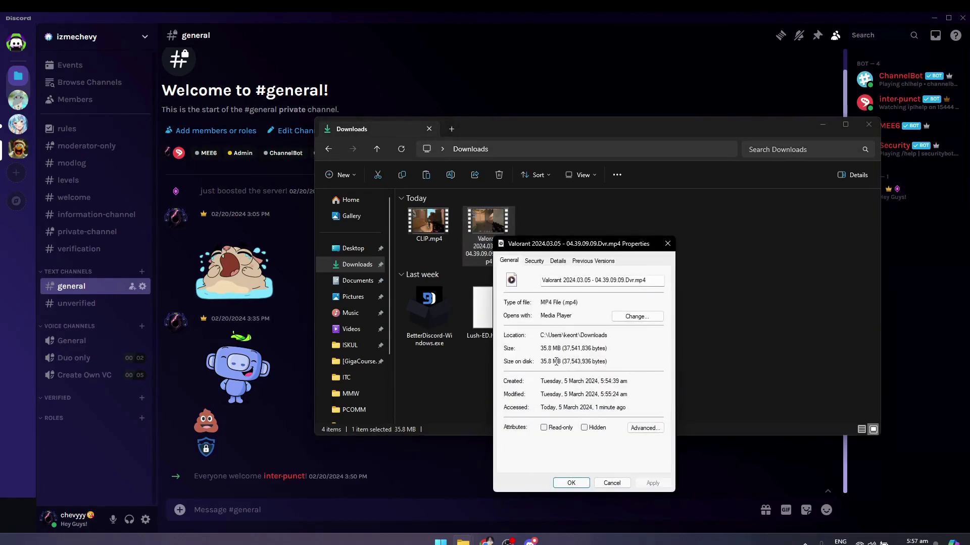
pyautogui.click(562, 483)
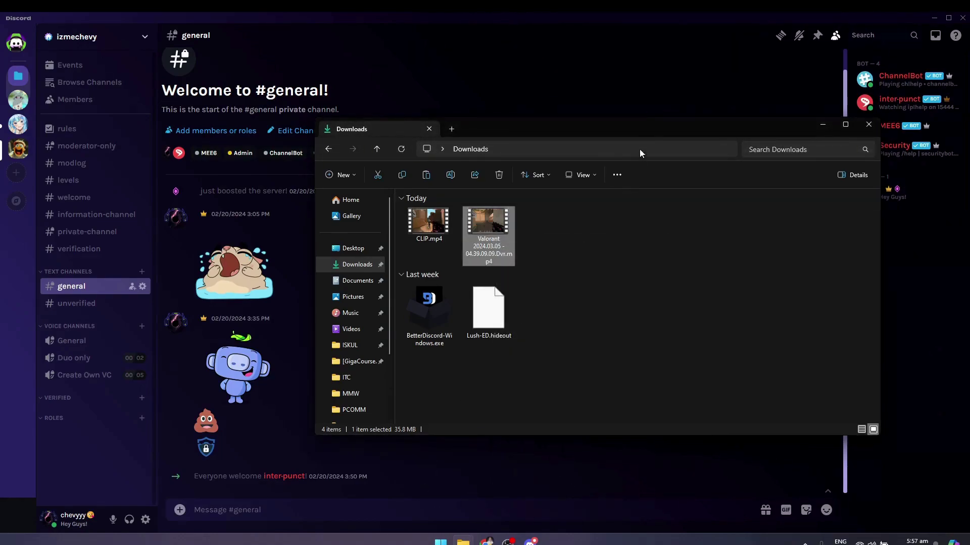
# Play the compressed Valorant video and the original CLIP.mp4 in turn to compare their picture quality, closing the player after each.
pyautogui.moveTo(643, 130); pyautogui.dragTo(516, 97)
pyautogui.doubleClick(361, 201)
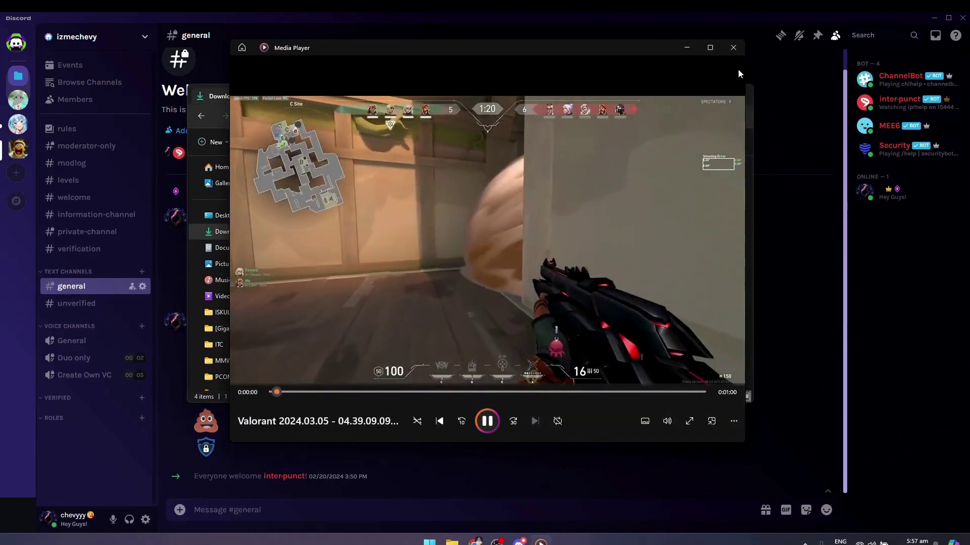
pyautogui.click(733, 47)
pyautogui.doubleClick(305, 204)
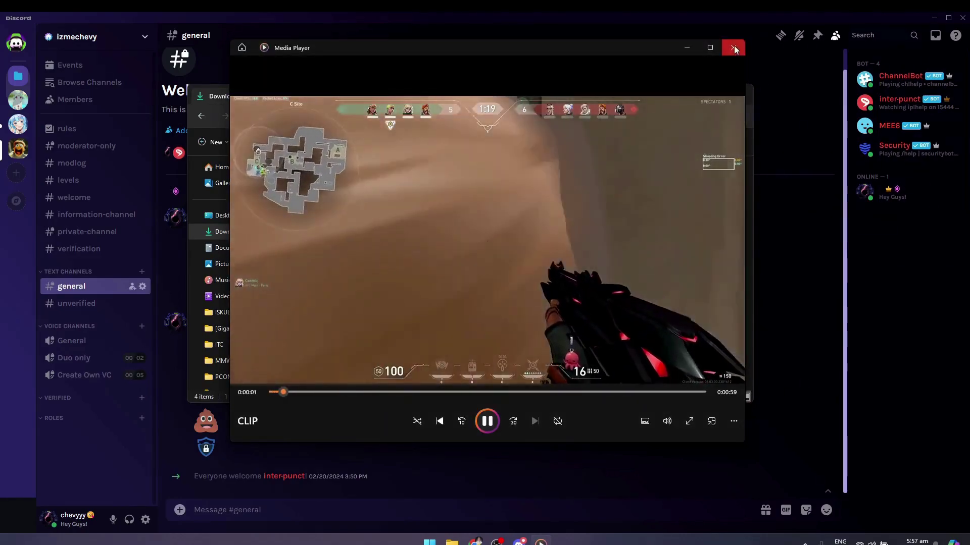
pyautogui.click(733, 48)
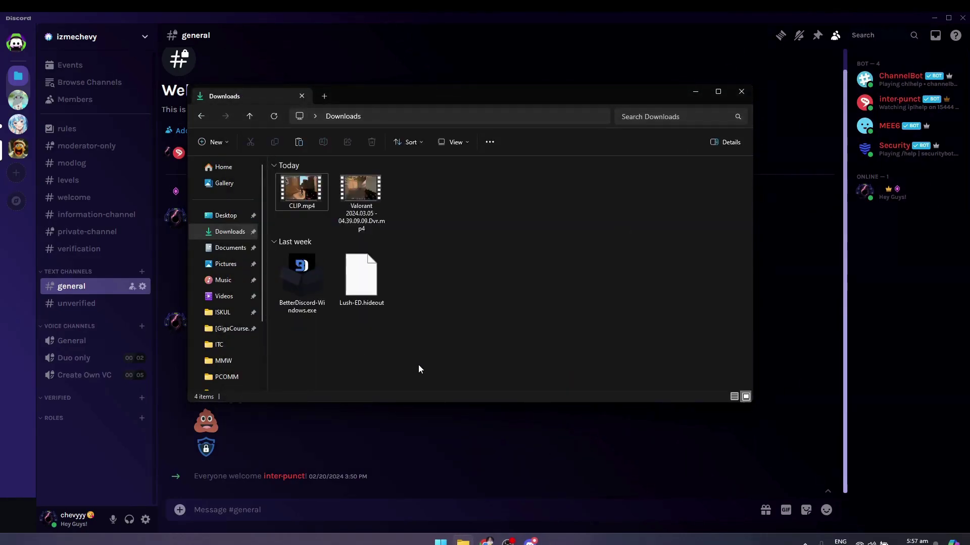